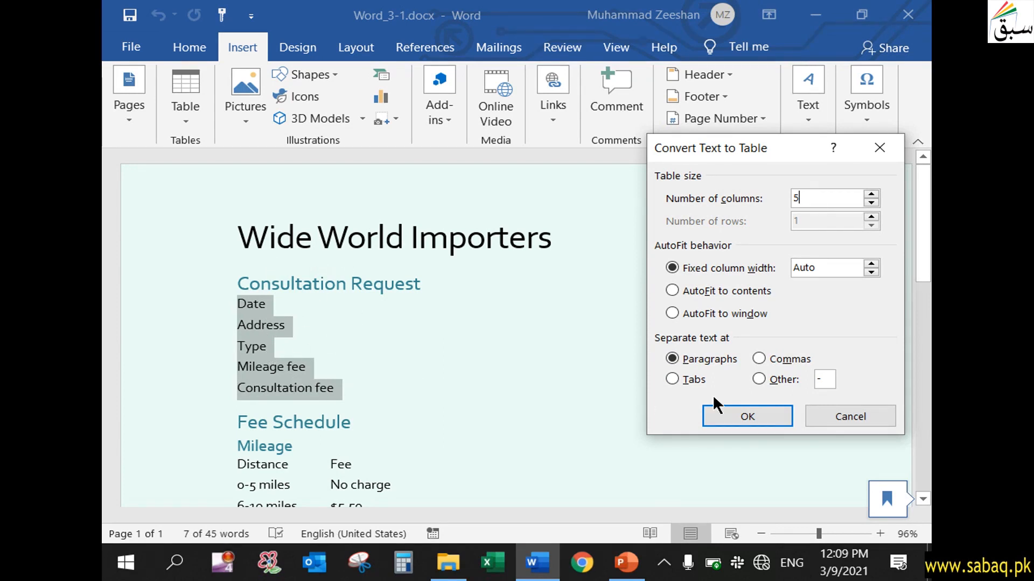
Convert the selected Consultation Request paragraphs into a five-column table with automatic fixed column width, separating the text at paragraphs
{"action": "left_click", "coordinate": [761, 413]}
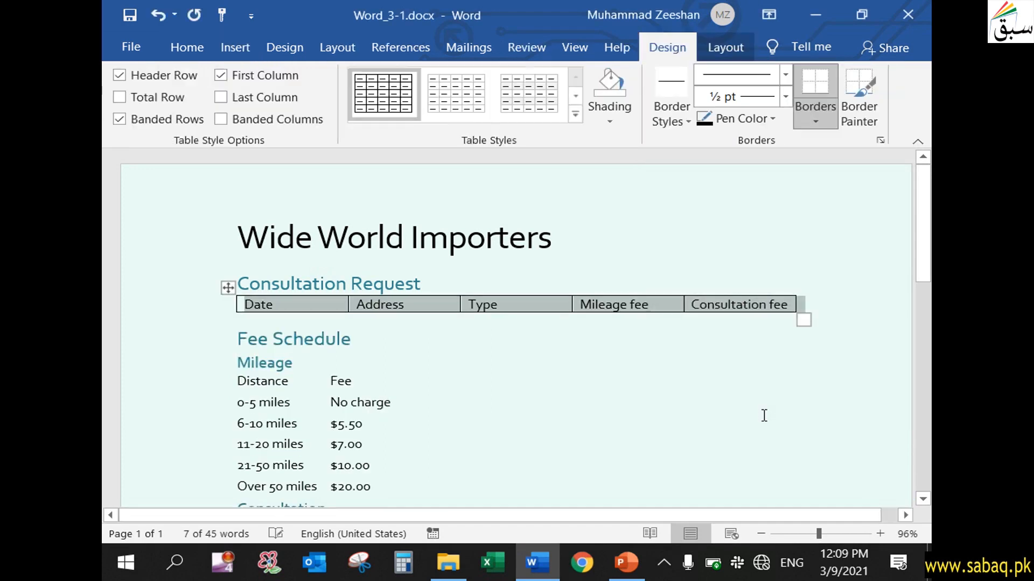
{"action": "left_click", "coordinate": [764, 416]}
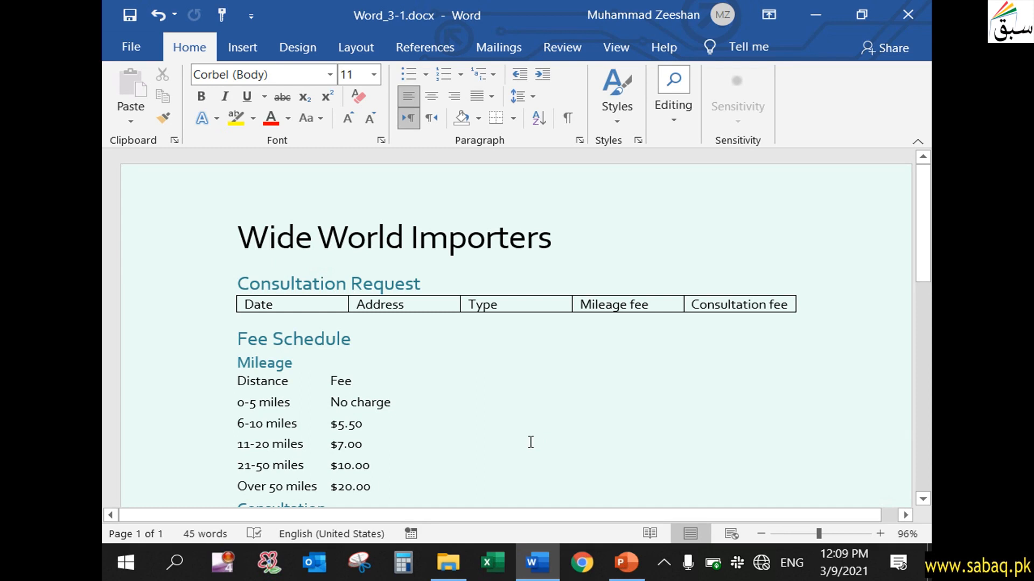
Read the Task 2 instructions in the PowerPoint slide show and examine the tabbed Mileage list in the Word document
{"action": "left_click", "coordinate": [626, 562]}
{"action": "left_click", "coordinate": [555, 476]}
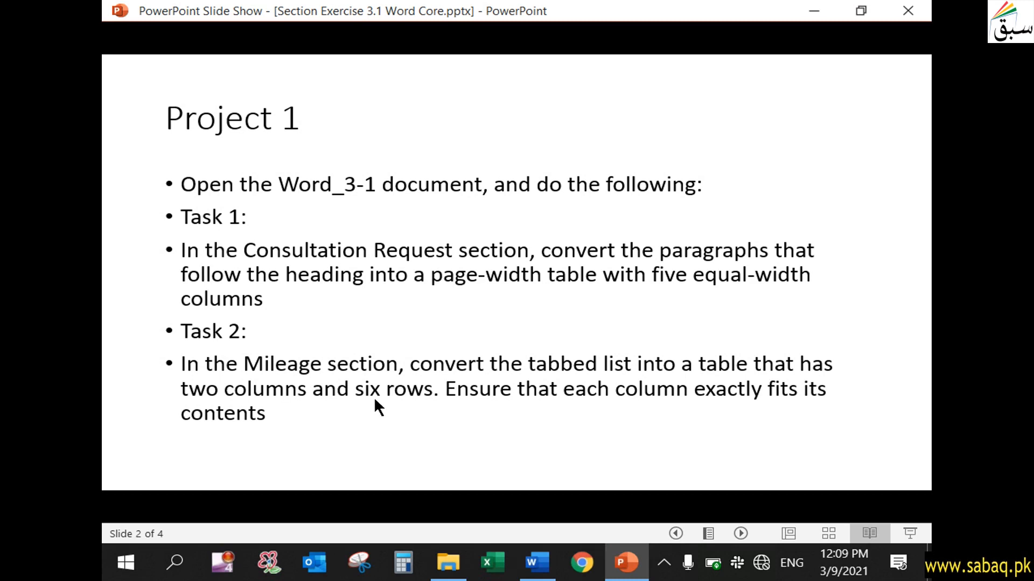
{"action": "left_click", "coordinate": [626, 565]}
{"action": "scroll", "coordinate": [478, 484], "scroll_direction": "down", "scroll_amount": 1}
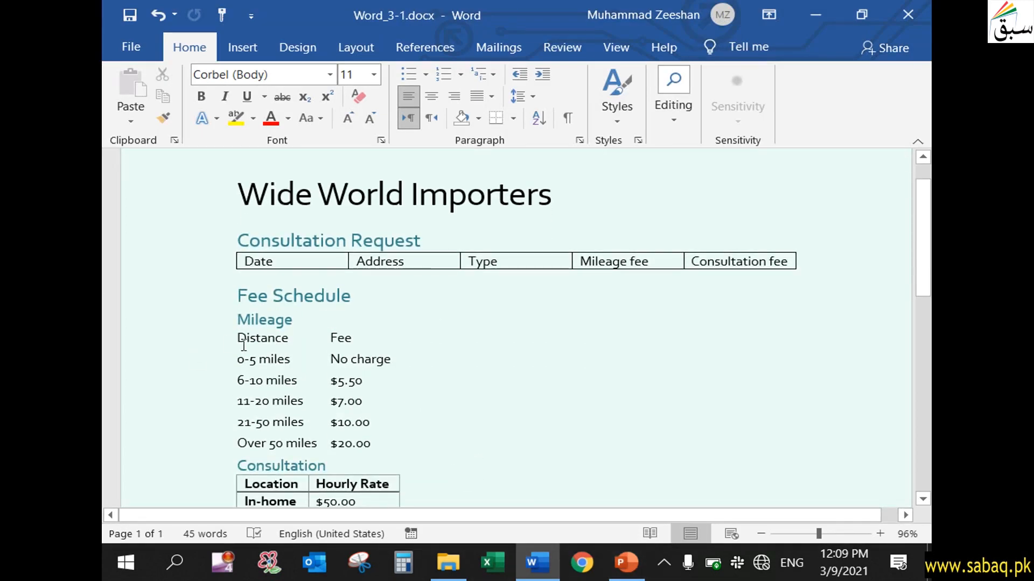
{"action": "left_click_drag", "start_coordinate": [237, 338], "coordinate": [315, 370]}
{"action": "left_click", "coordinate": [315, 370]}
{"action": "left_click", "coordinate": [330, 336]}
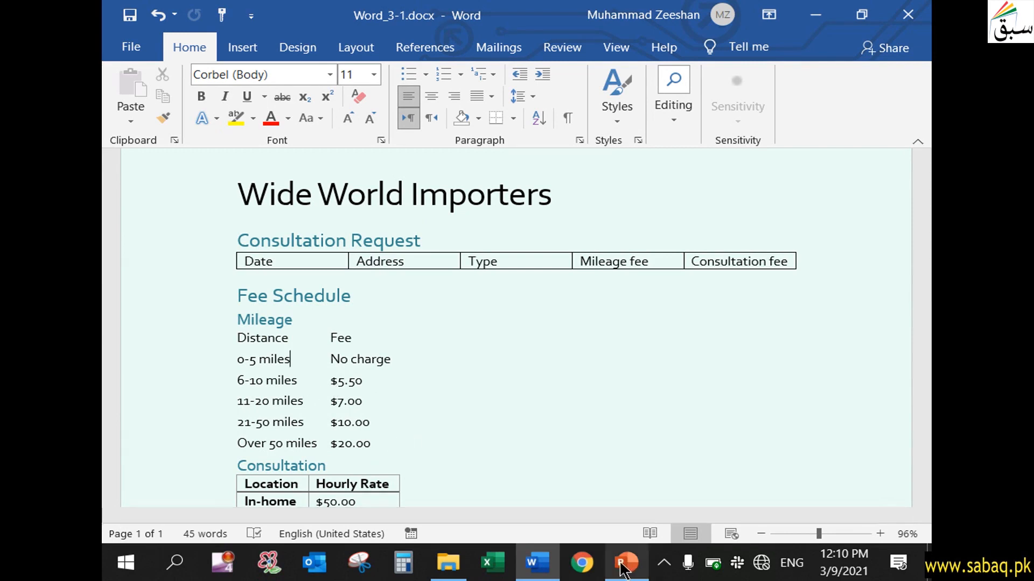
Minimize the File Explorer window, reread Task 2 in the PowerPoint slide show, and return to the Word_3-1 document
{"action": "left_click", "coordinate": [534, 565]}
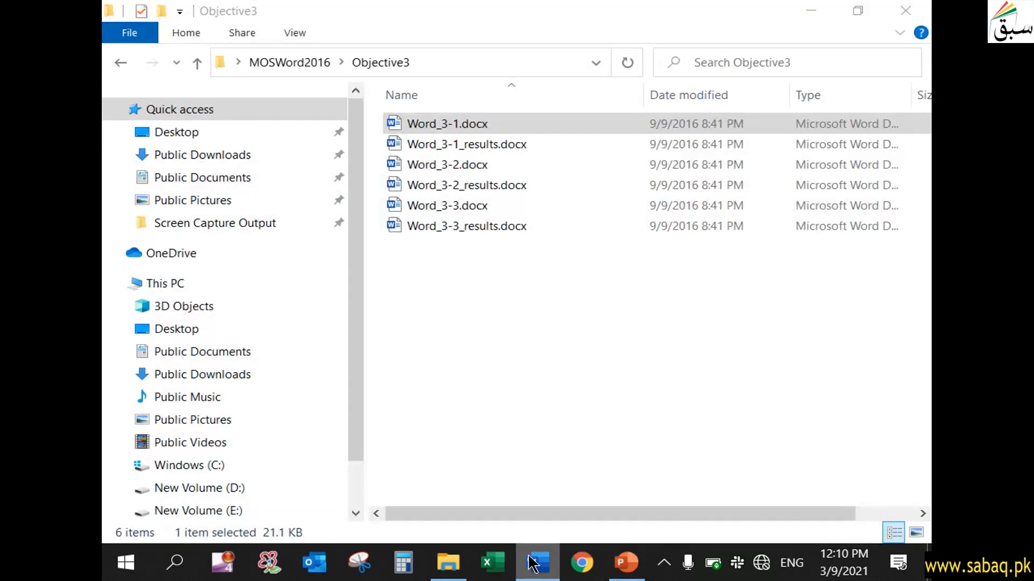
{"action": "left_click", "coordinate": [629, 563]}
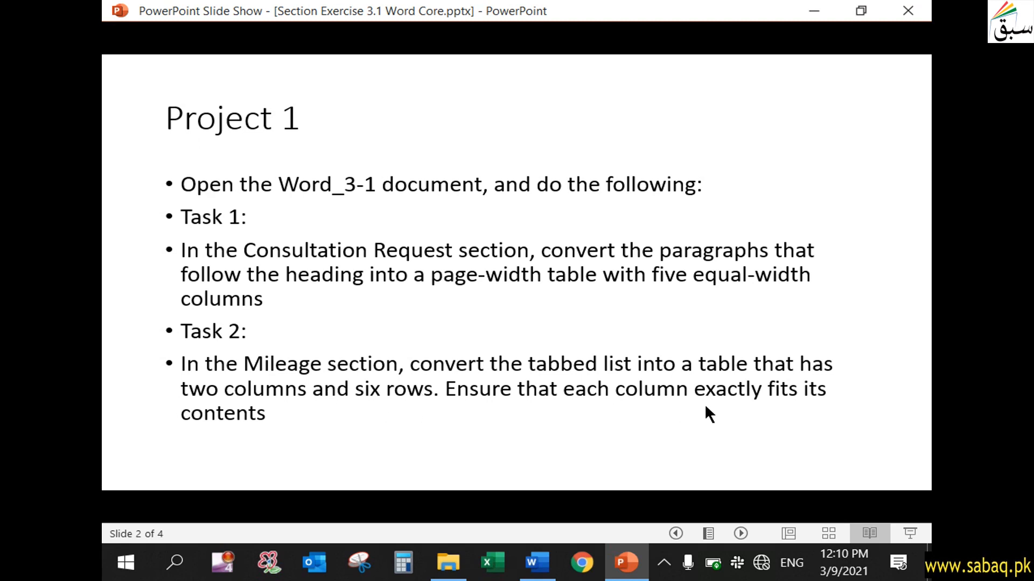
{"action": "left_click", "coordinate": [625, 572]}
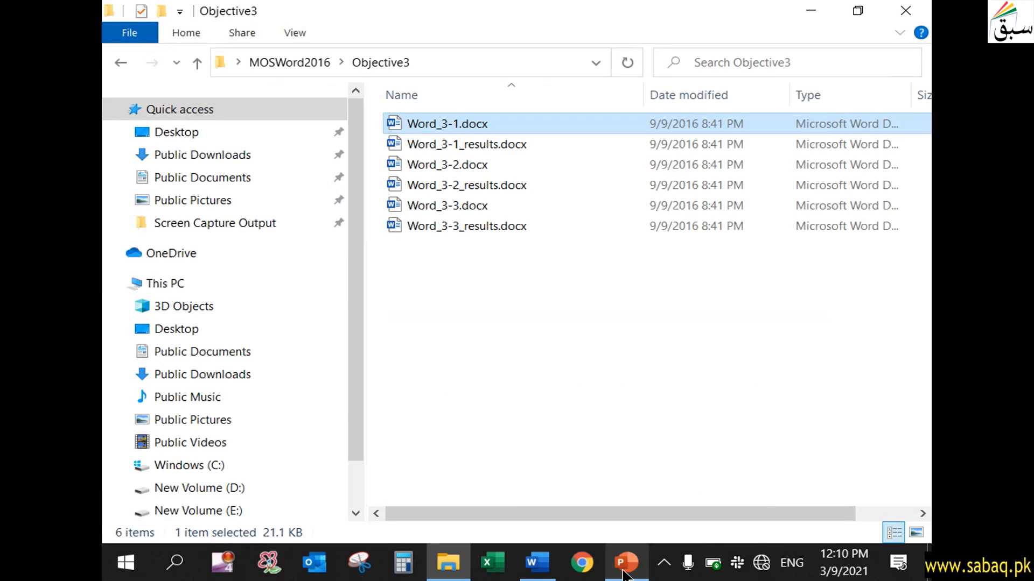
{"action": "left_click", "coordinate": [824, 11]}
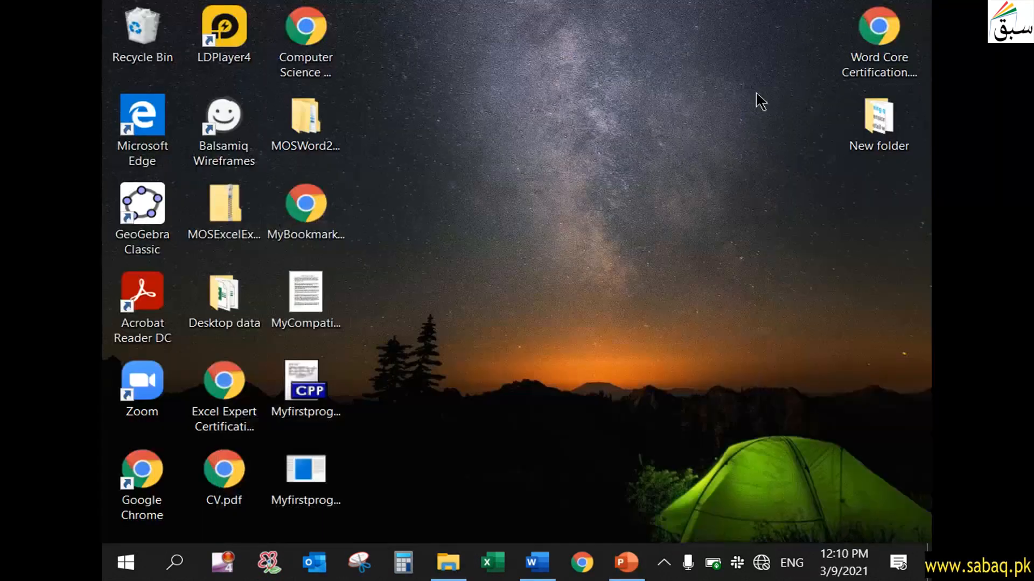
{"action": "left_click", "coordinate": [627, 564]}
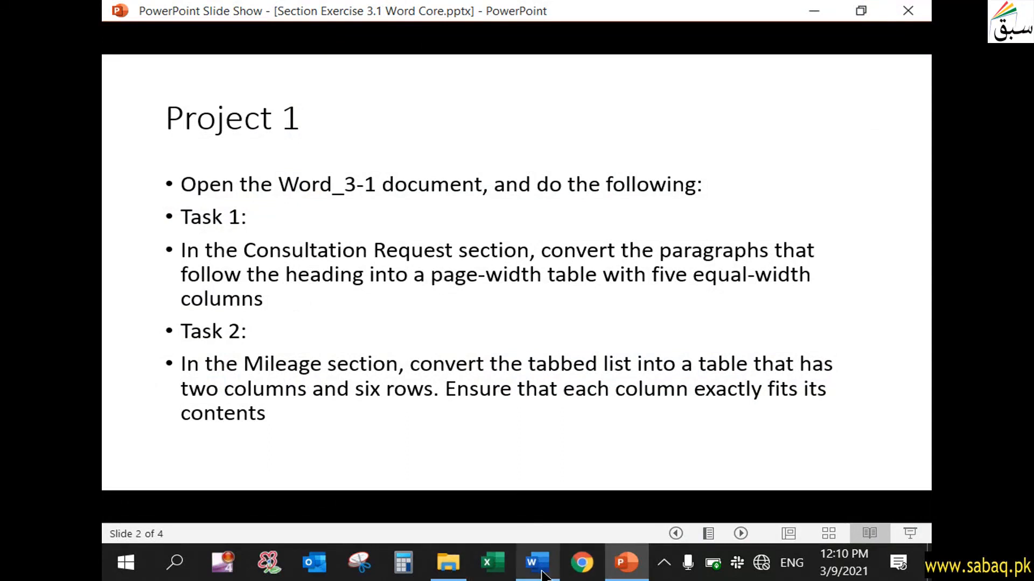
{"action": "mouse_move", "coordinate": [543, 574]}
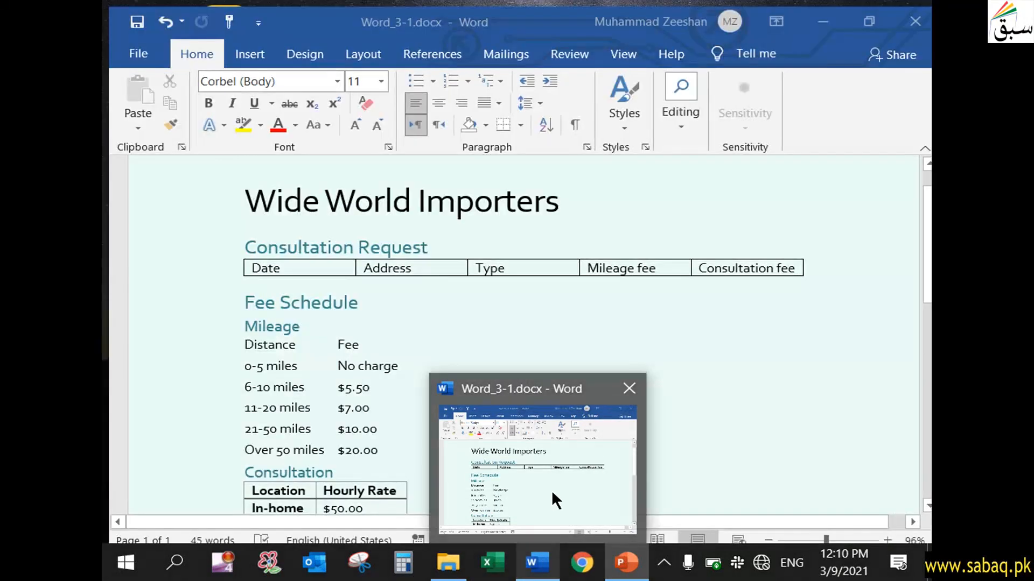
{"action": "left_click", "coordinate": [551, 490]}
{"action": "scroll", "coordinate": [462, 446], "scroll_direction": "down", "scroll_amount": 1}
{"action": "left_click", "coordinate": [289, 317]}
{"action": "left_click", "coordinate": [261, 296]}
{"action": "left_click", "coordinate": [300, 332]}
{"action": "left_click_drag", "start_coordinate": [355, 400], "coordinate": [230, 297]}
{"action": "left_click", "coordinate": [231, 297]}
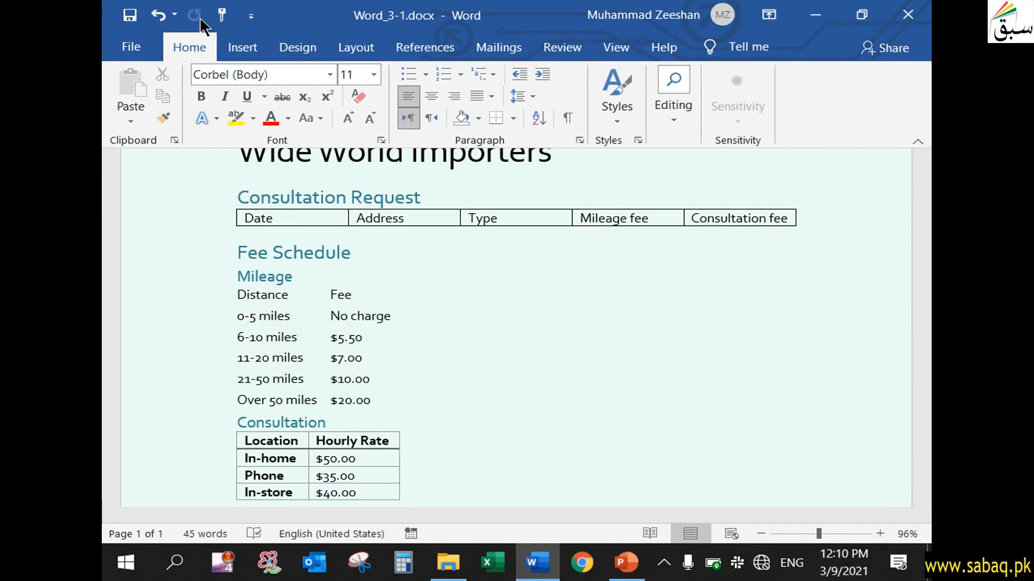
Convert the tabbed list in the Mileage section into a two-column table, separating the text at tabs
{"action": "left_click", "coordinate": [259, 52]}
{"action": "left_click_drag", "start_coordinate": [239, 295], "coordinate": [376, 400]}
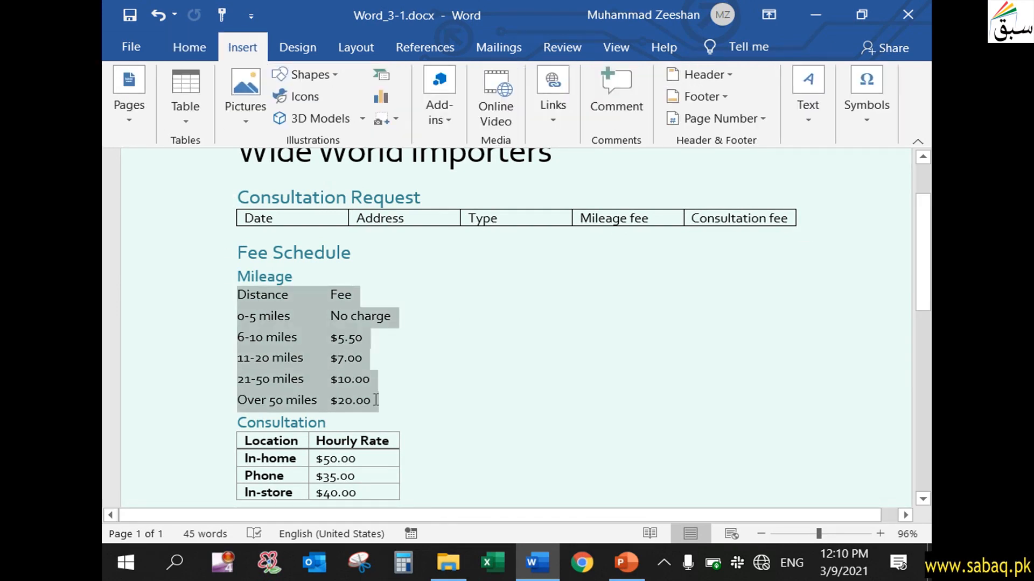
{"action": "left_click", "coordinate": [200, 107]}
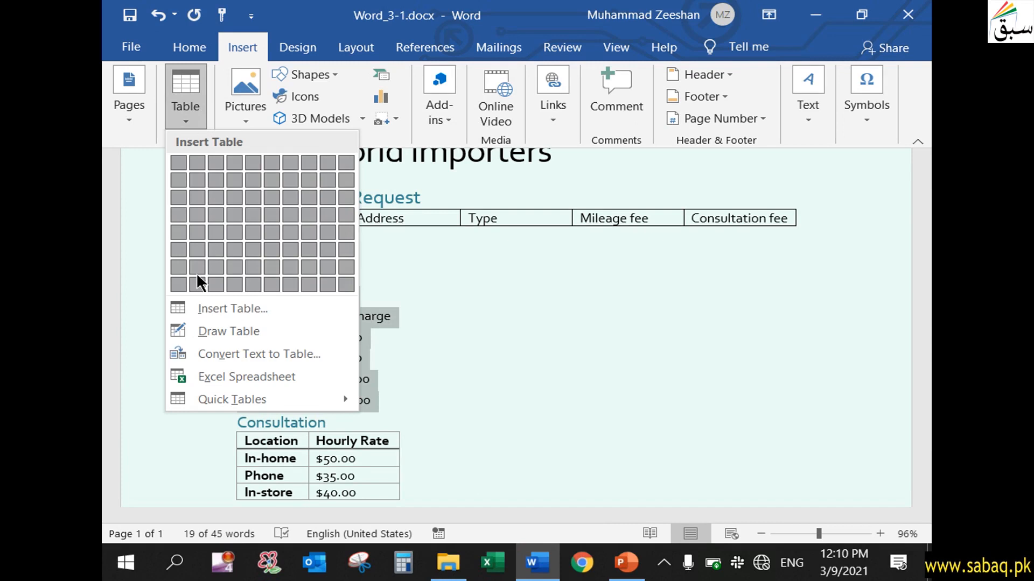
{"action": "left_click", "coordinate": [252, 353]}
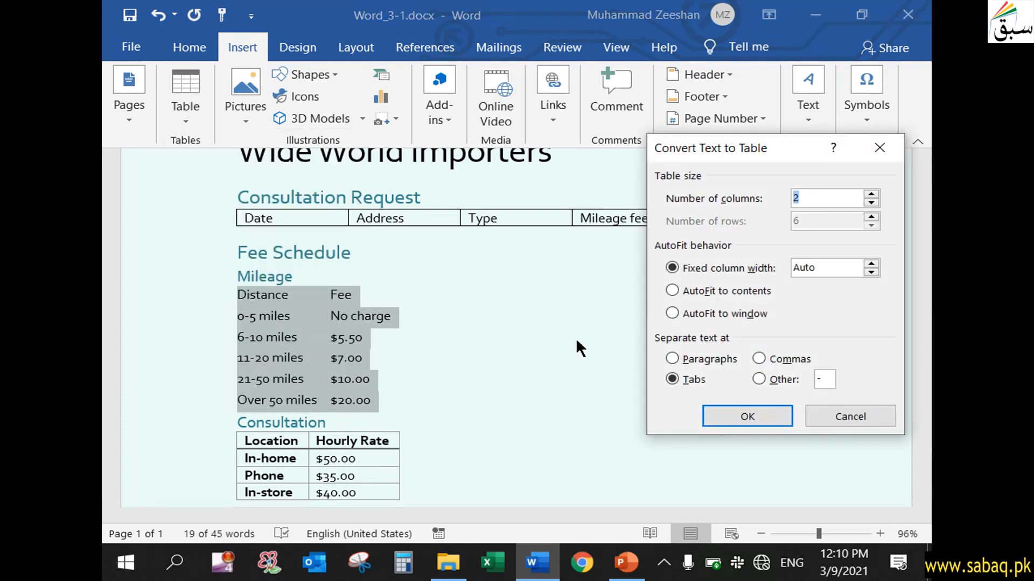
{"action": "left_click", "coordinate": [830, 198]}
{"action": "left_click", "coordinate": [672, 378]}
{"action": "left_click", "coordinate": [764, 416]}
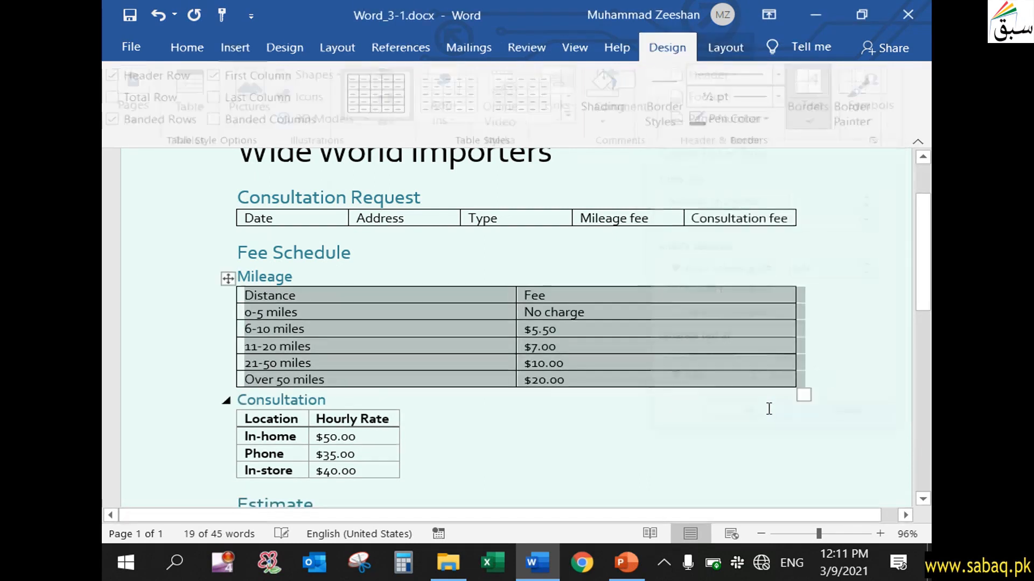
{"action": "left_click", "coordinate": [759, 432]}
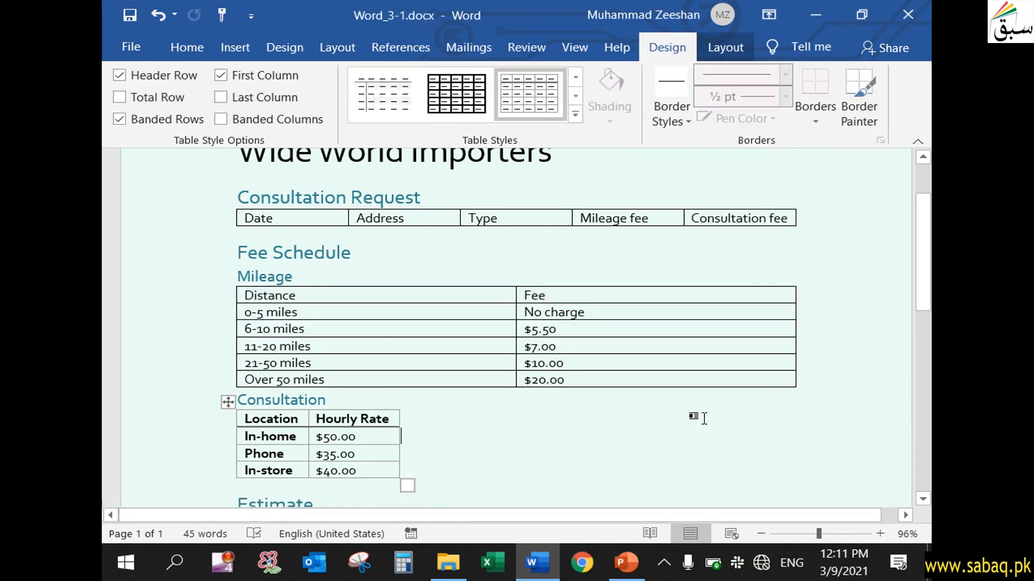
Advance the PowerPoint slide show to slide 3, read the Task 3 instructions, and return to the Mileage table in Word
{"action": "left_click", "coordinate": [408, 368]}
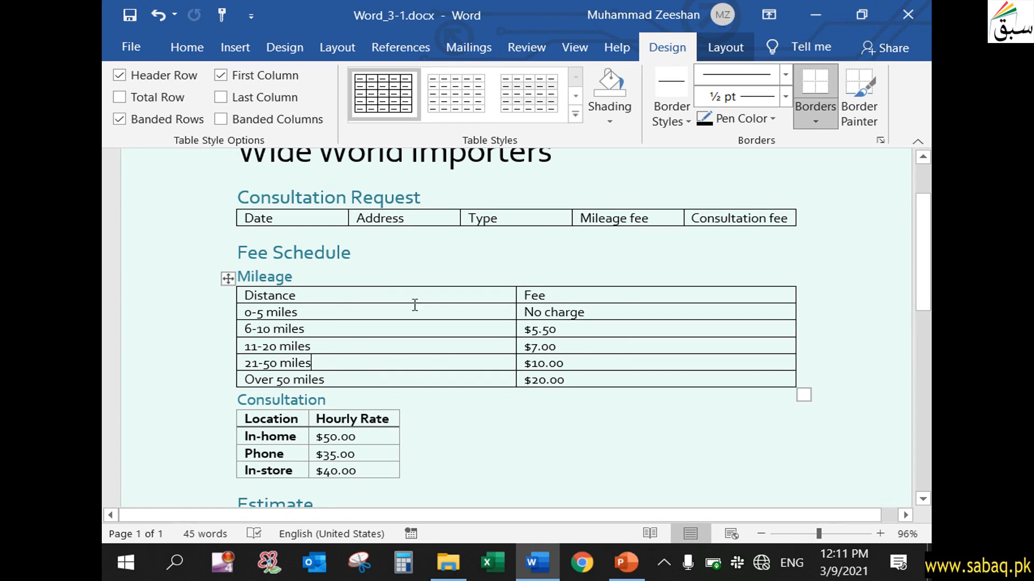
{"action": "scroll", "coordinate": [557, 466], "scroll_direction": "down", "scroll_amount": 2}
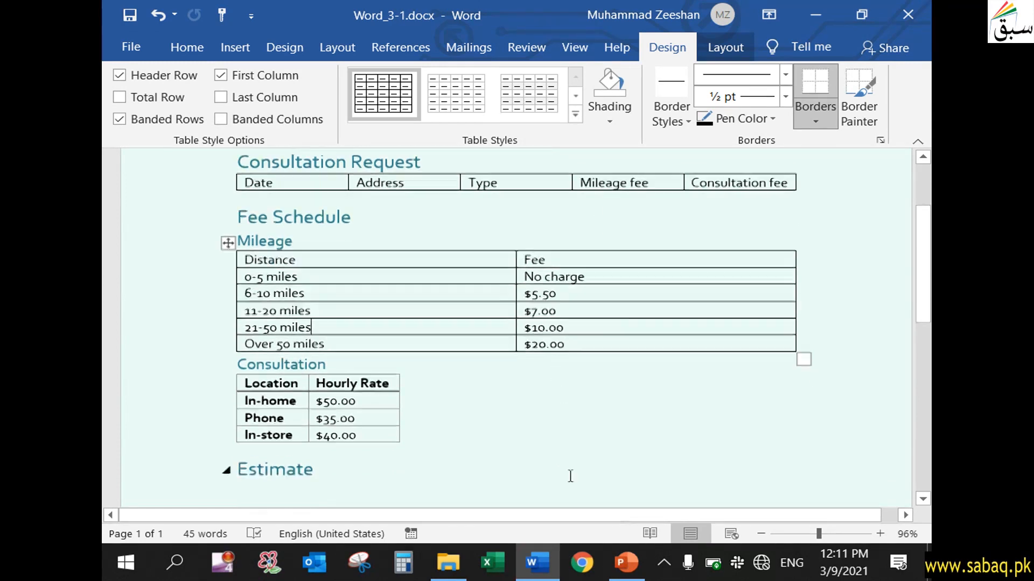
{"action": "left_click", "coordinate": [635, 575]}
{"action": "left_click", "coordinate": [411, 457]}
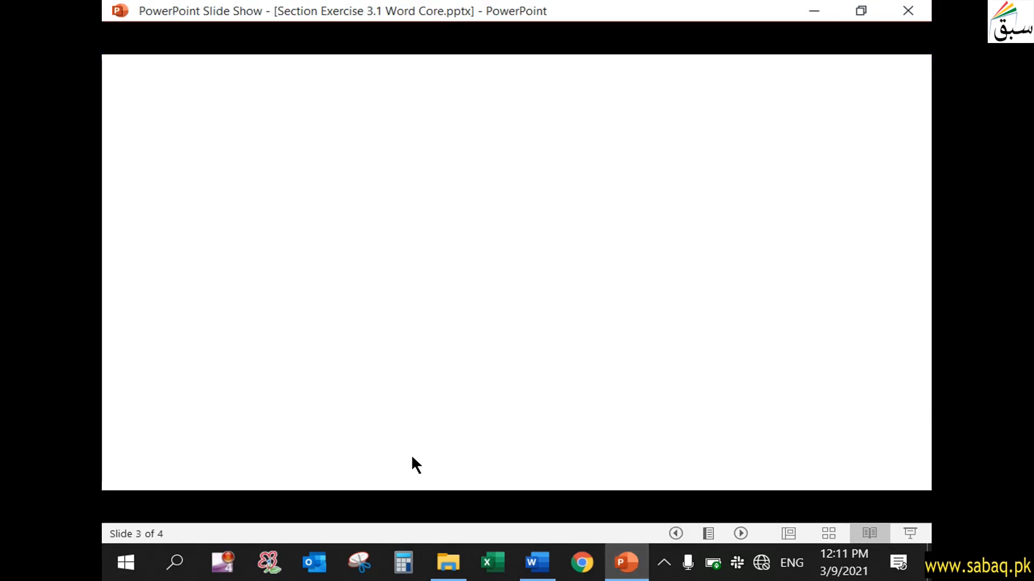
{"action": "left_click", "coordinate": [412, 458]}
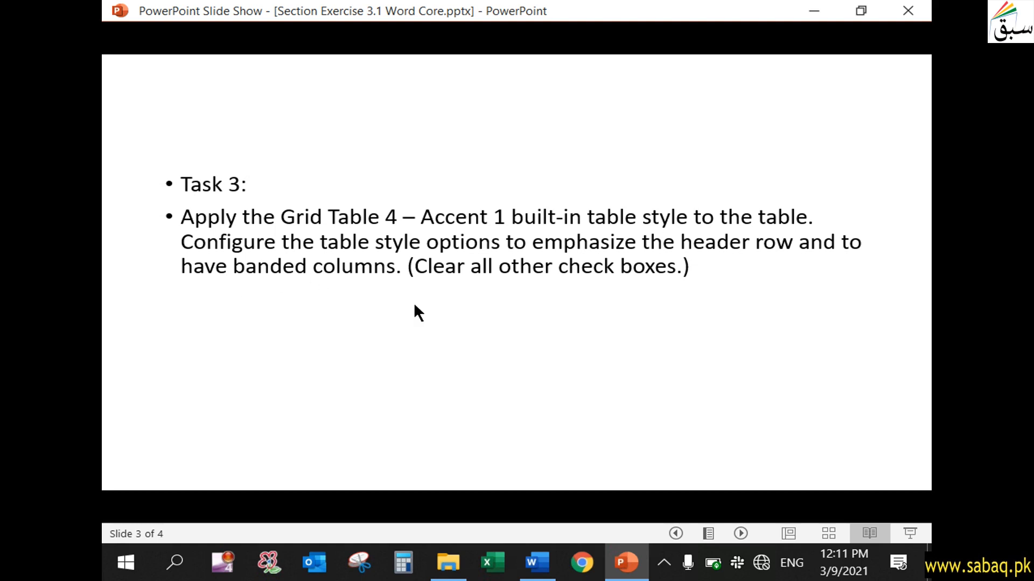
{"action": "left_click", "coordinate": [633, 563]}
{"action": "left_click", "coordinate": [633, 563]}
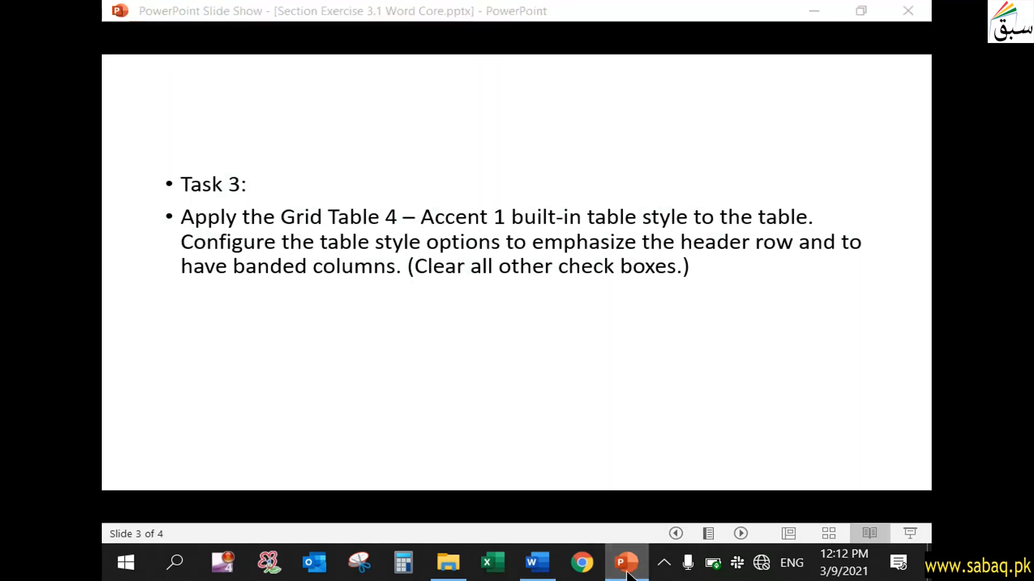
{"action": "left_click", "coordinate": [633, 563]}
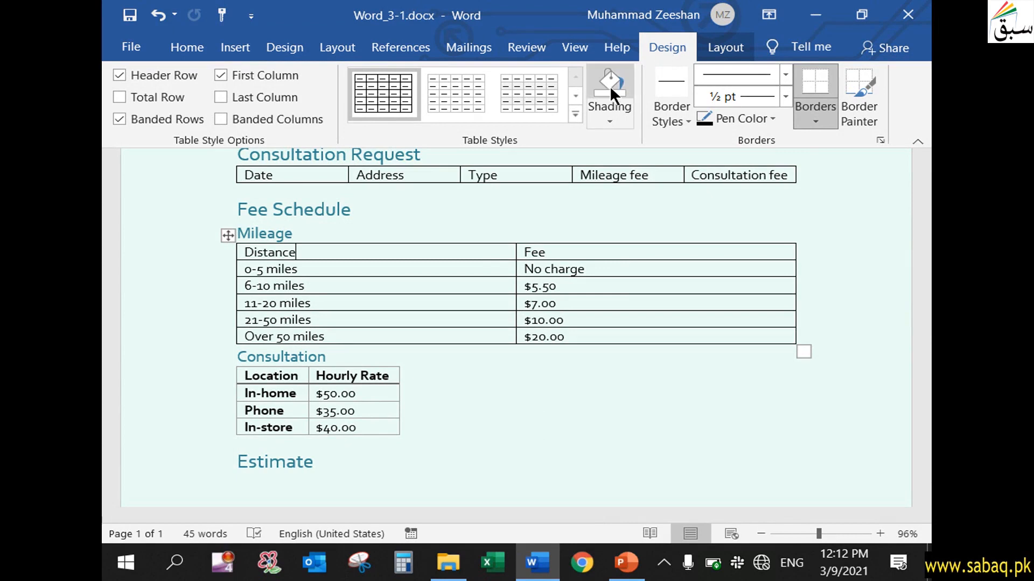
Apply the Grid Table 4 - Accent 1 table style to the Mileage table
{"action": "left_click", "coordinate": [575, 113]}
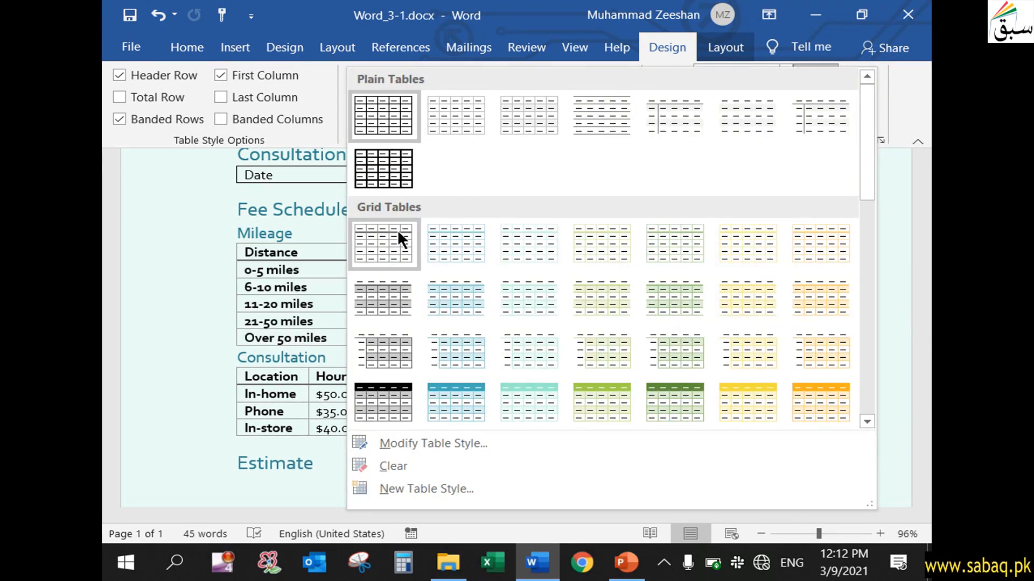
{"action": "left_click", "coordinate": [623, 574]}
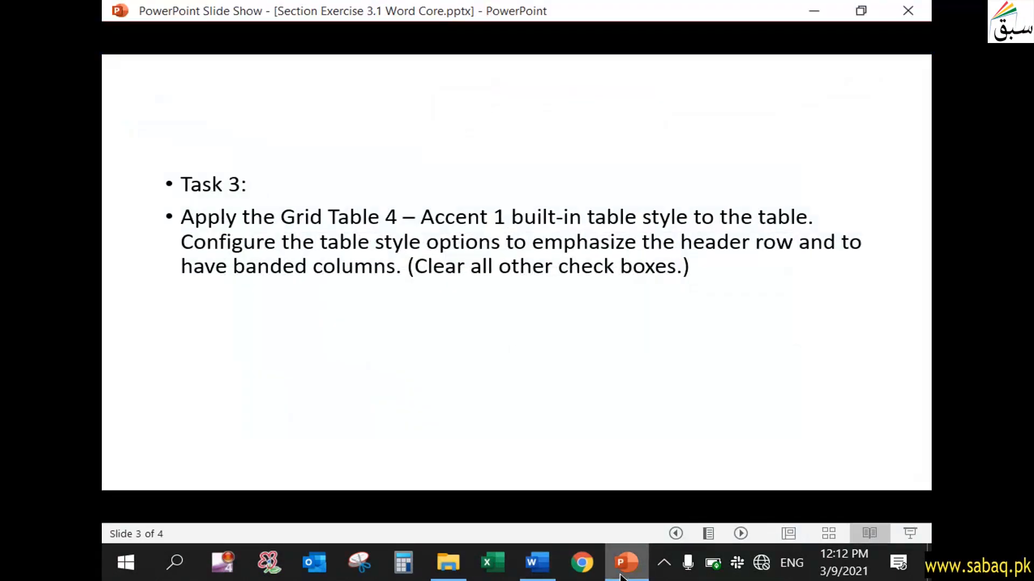
{"action": "left_click", "coordinate": [622, 575]}
{"action": "left_click", "coordinate": [624, 562]}
{"action": "left_click", "coordinate": [624, 560]}
{"action": "left_click", "coordinate": [624, 565]}
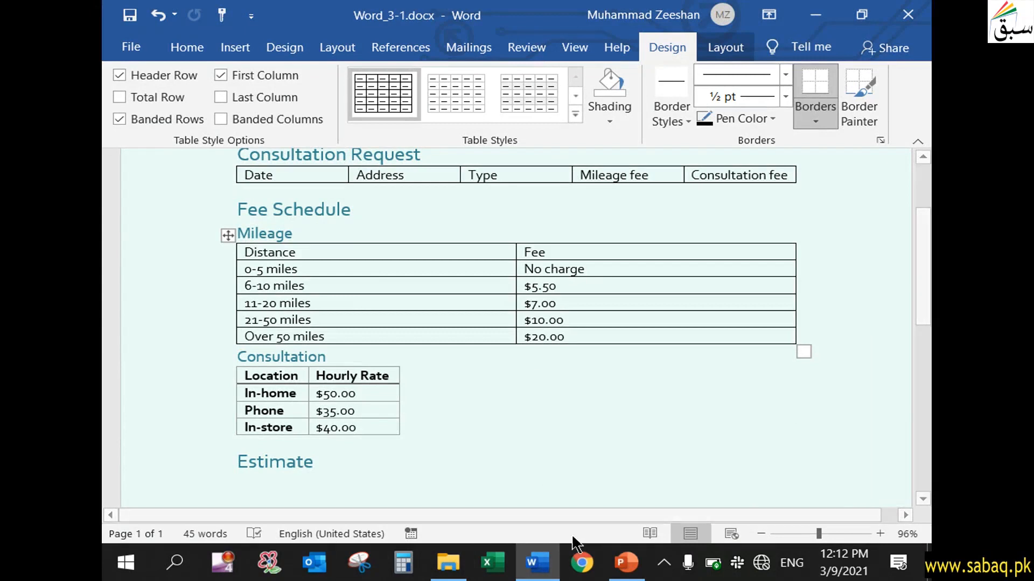
{"action": "left_click", "coordinate": [575, 115]}
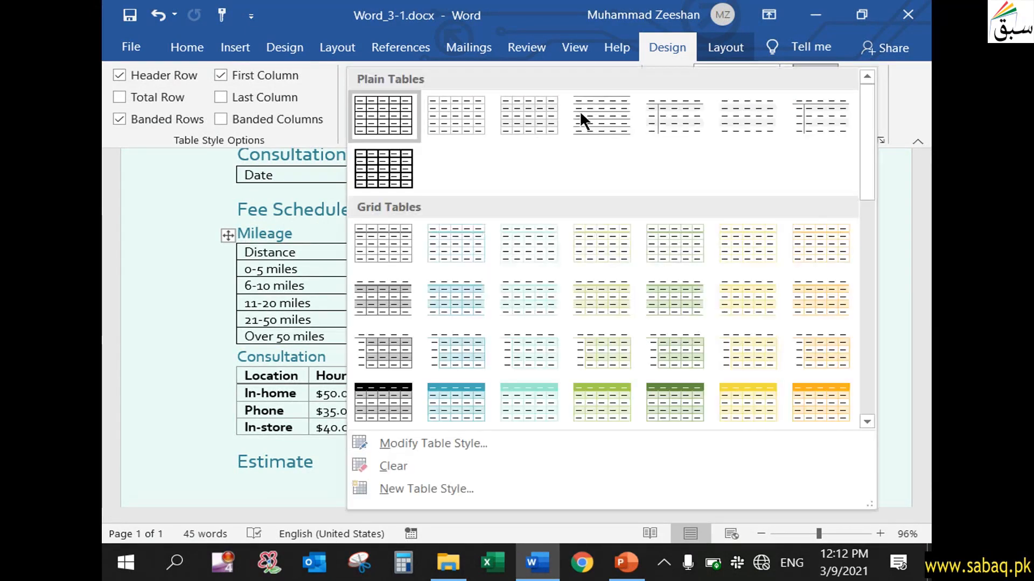
{"action": "left_click", "coordinate": [456, 396]}
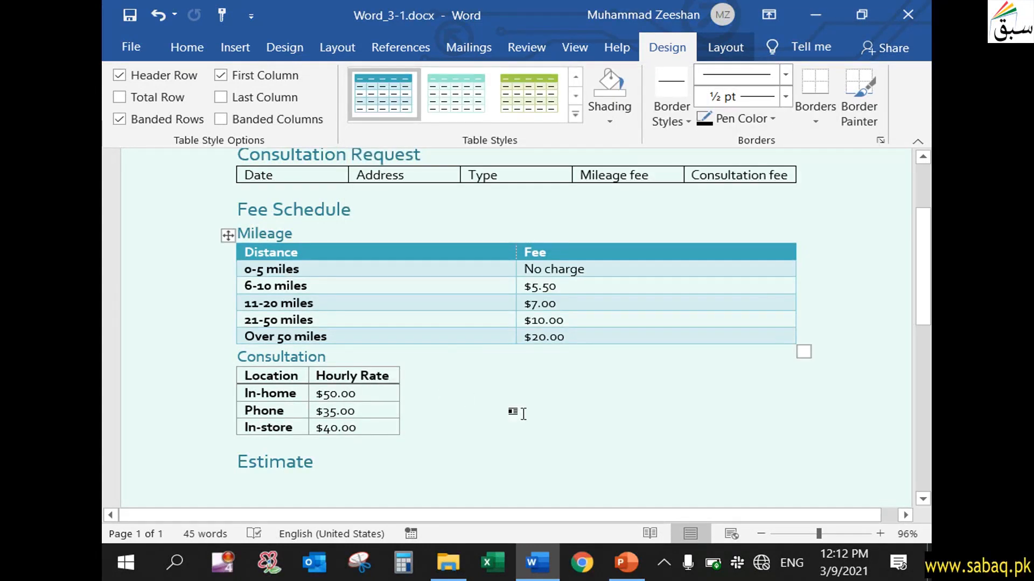
Enable Banded Columns and disable Banded Rows in the Mileage table's style options
{"action": "left_click", "coordinate": [511, 284]}
{"action": "left_click_drag", "start_coordinate": [246, 252], "coordinate": [638, 252]}
{"action": "left_click", "coordinate": [557, 247]}
{"action": "left_click", "coordinate": [221, 118]}
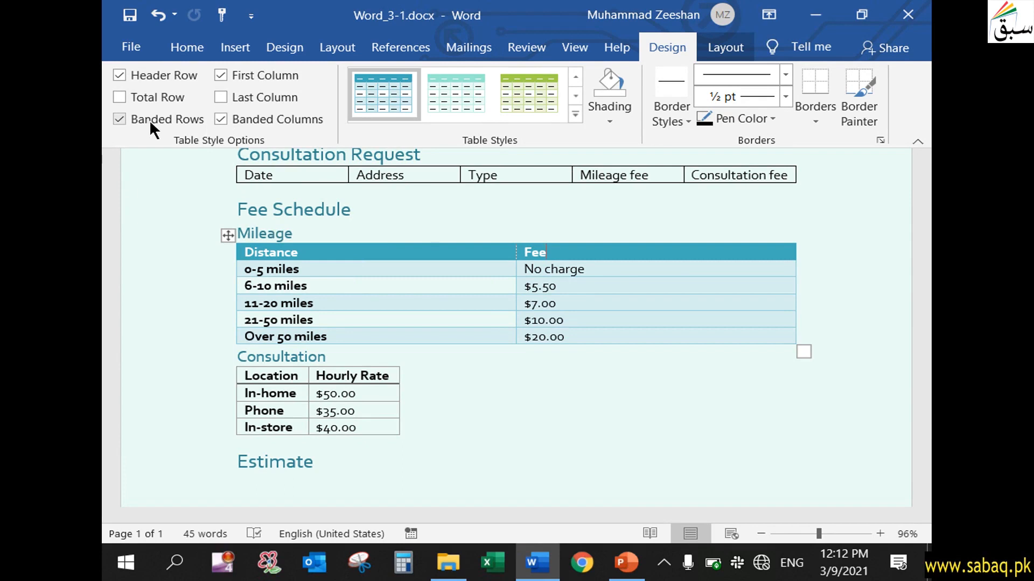
{"action": "left_click", "coordinate": [118, 119]}
{"action": "left_click", "coordinate": [185, 342]}
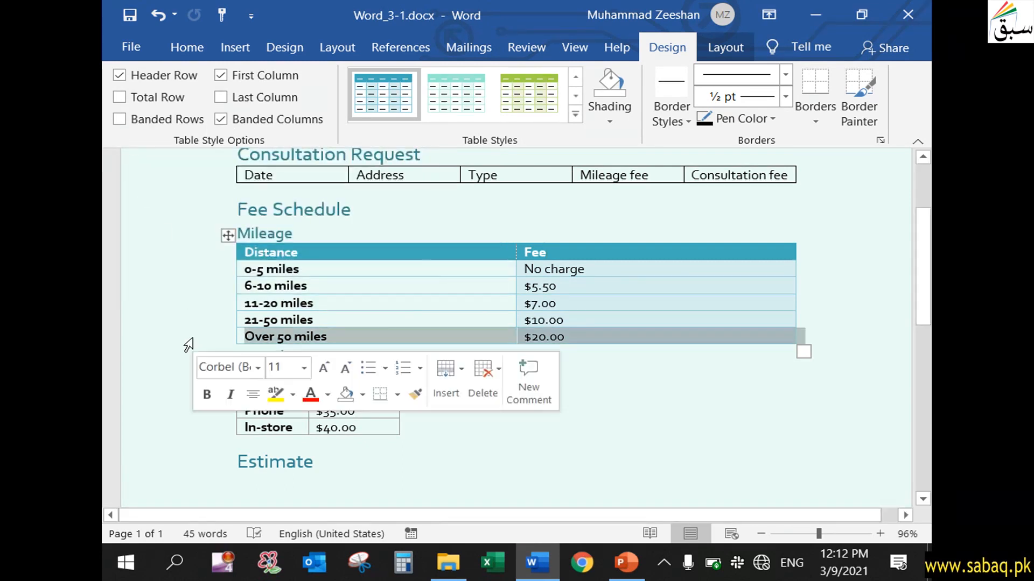
{"action": "left_click", "coordinate": [397, 322]}
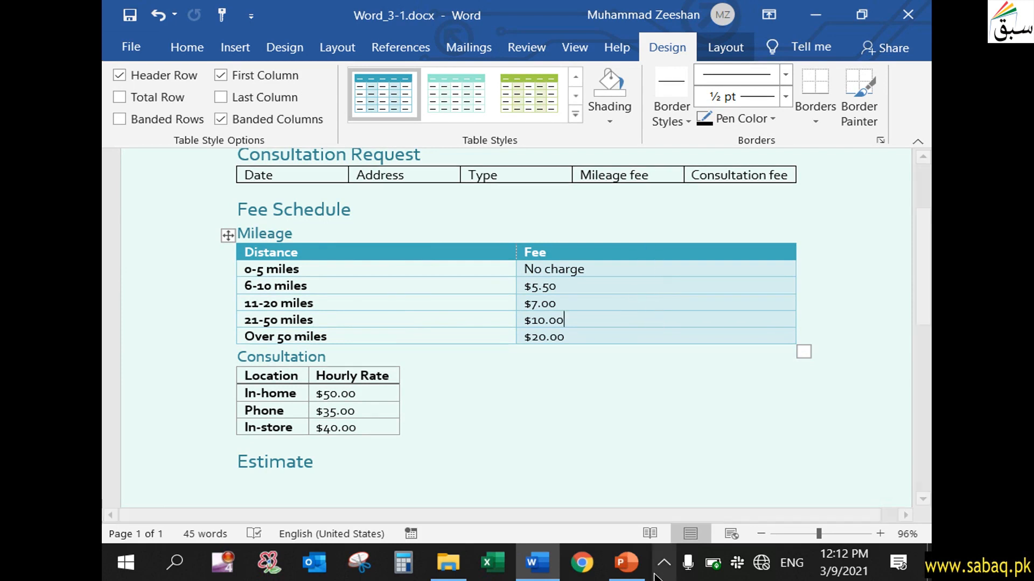
Read the Task 4 instructions in the PowerPoint slide show and return to the Word document
{"action": "left_click", "coordinate": [626, 563]}
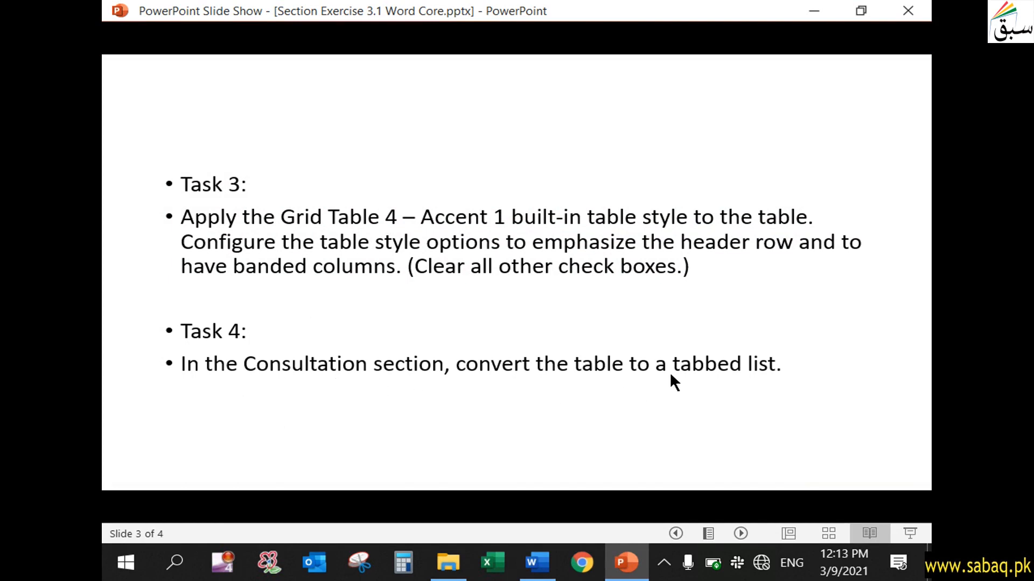
{"action": "left_click", "coordinate": [626, 563]}
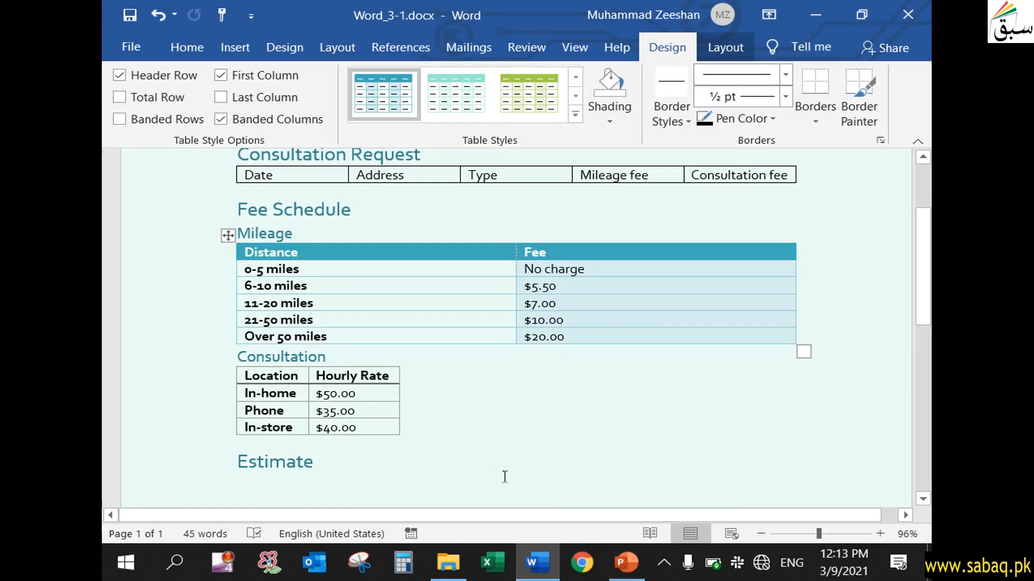